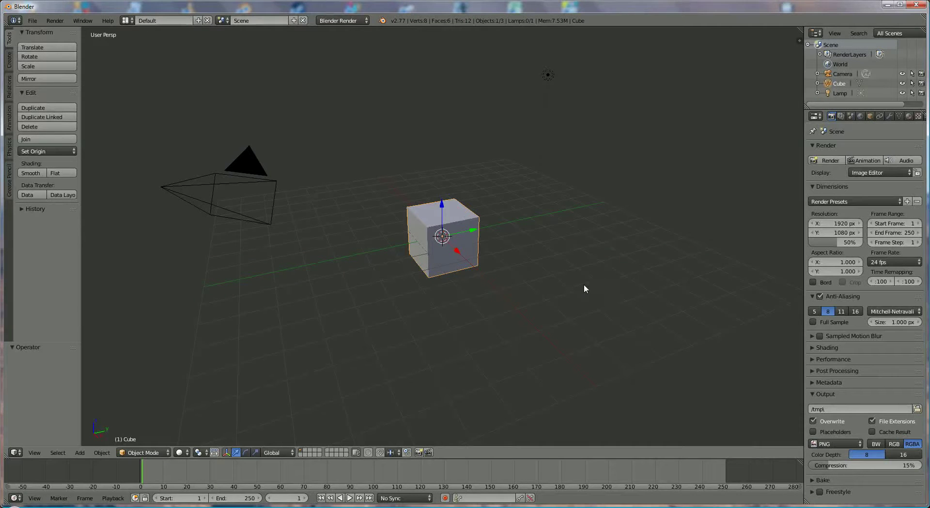
# - Delete the default cube from the scene
pyautogui.press('x')
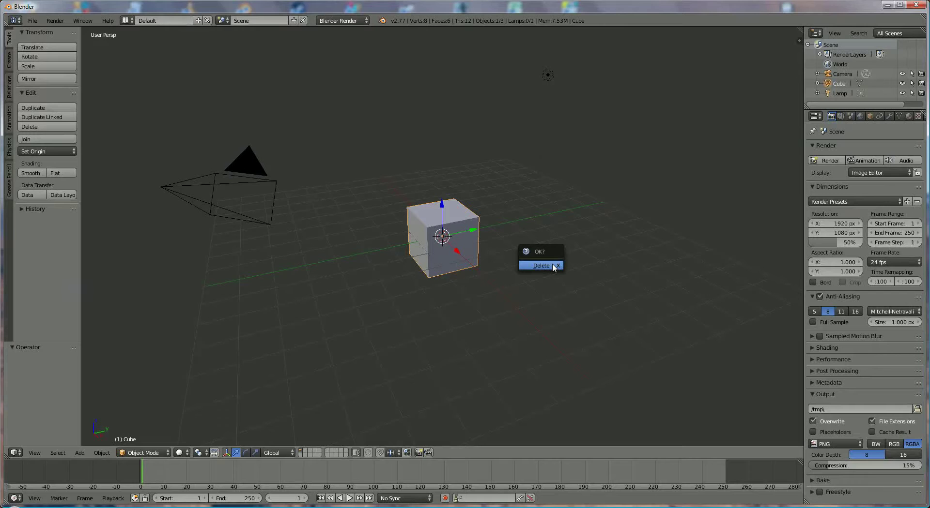
pyautogui.click(554, 266)
# - Add an Ico Sphere with size 5 and 4 subdivisions
pyautogui.click(80, 453)
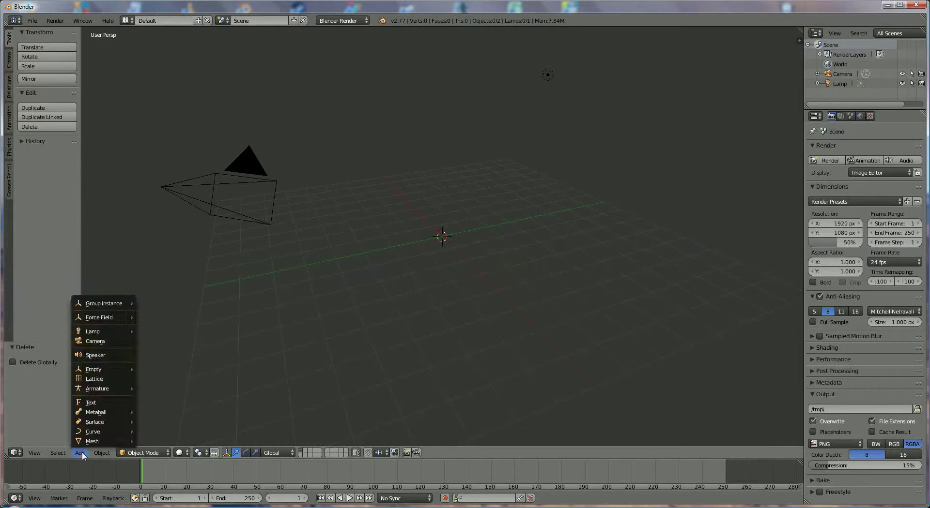
pyautogui.moveTo(97, 441)
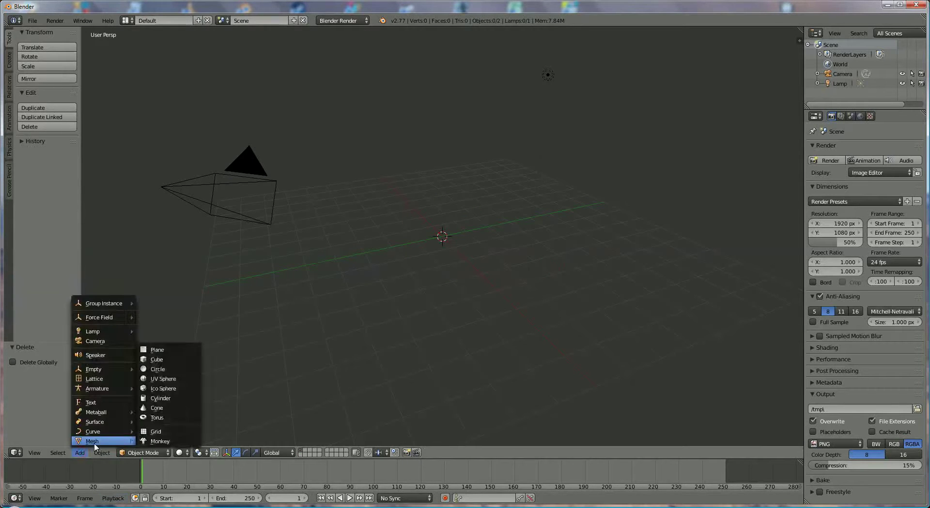
pyautogui.click(163, 389)
pyautogui.click(49, 392)
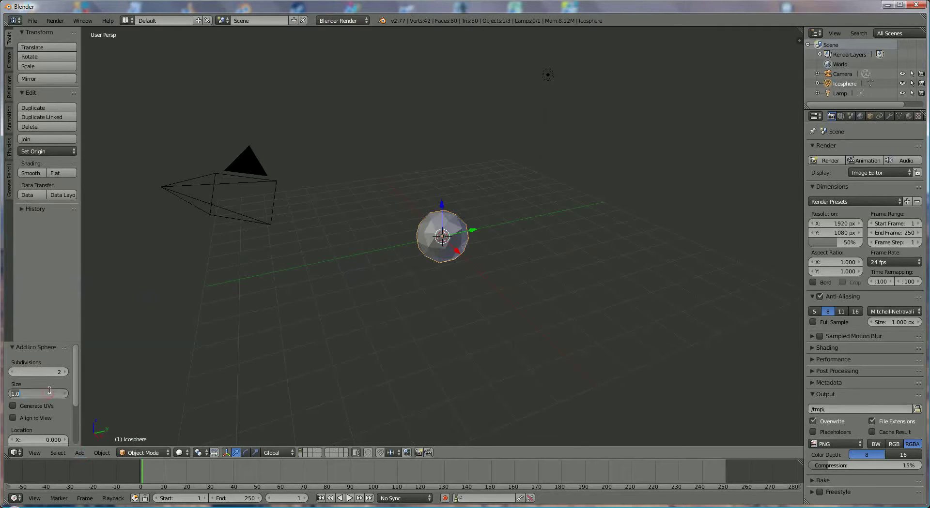
pyautogui.write('5')
pyautogui.press('Return')
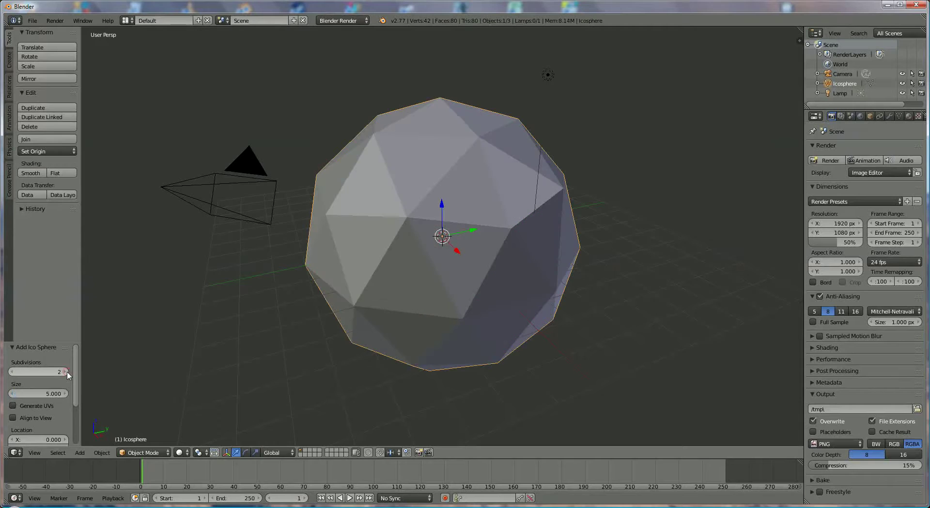
pyautogui.click(66, 371)
pyautogui.click(67, 372)
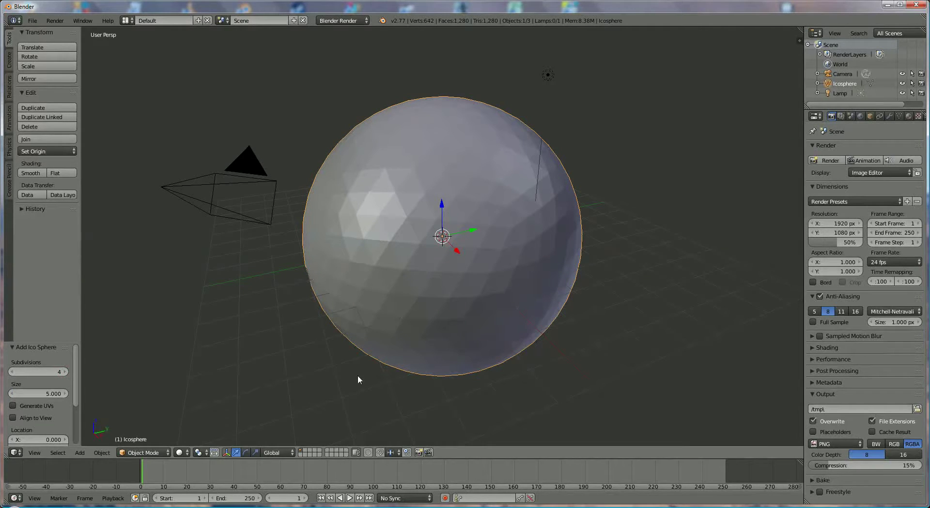
pyautogui.click(143, 452)
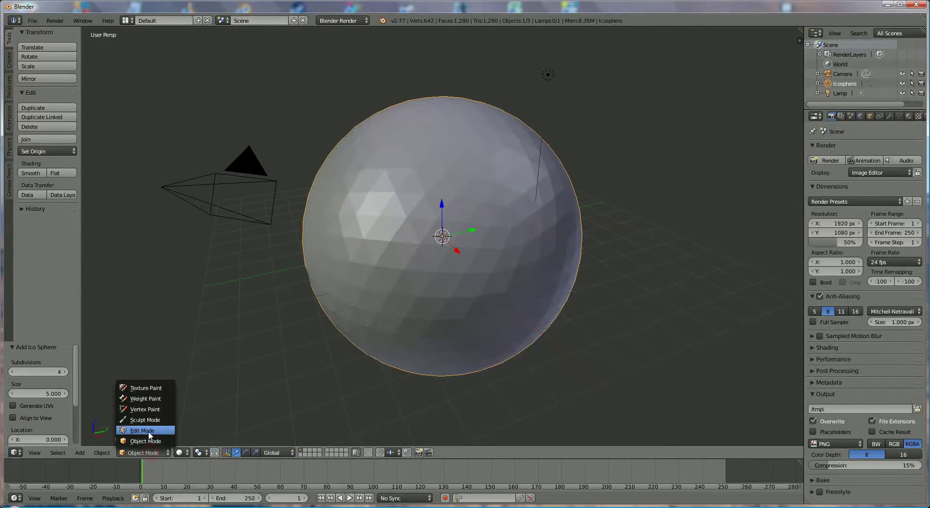
# - In Edit Mode with face select, select six faces forming a hexagon on the sphere's left side
pyautogui.click(145, 436)
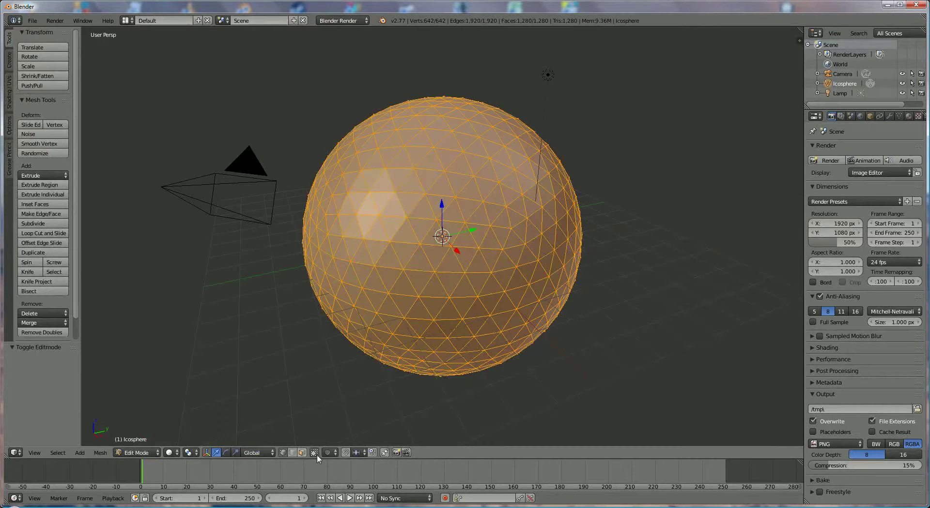
pyautogui.click(302, 453)
pyautogui.rightClick(389, 262)
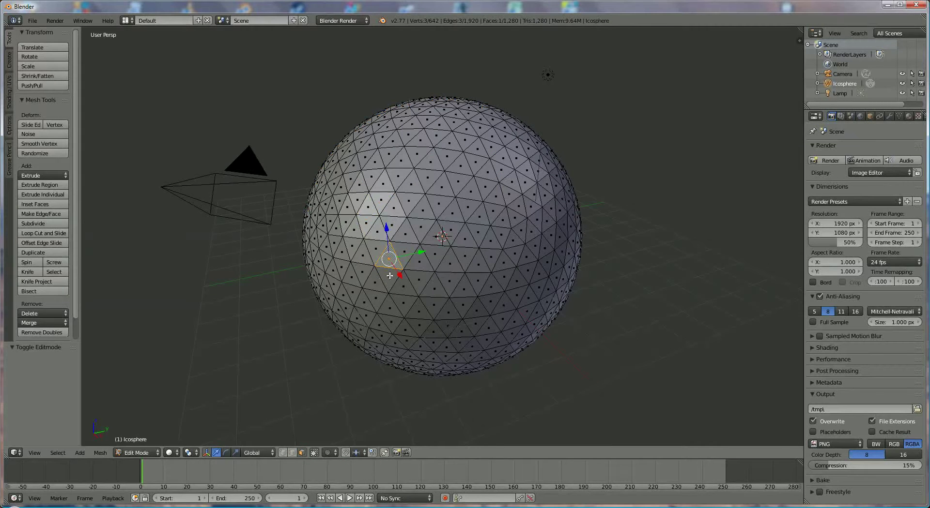
pyautogui.keyDown('shift'); pyautogui.rightClick(393, 281); pyautogui.keyUp('shift')
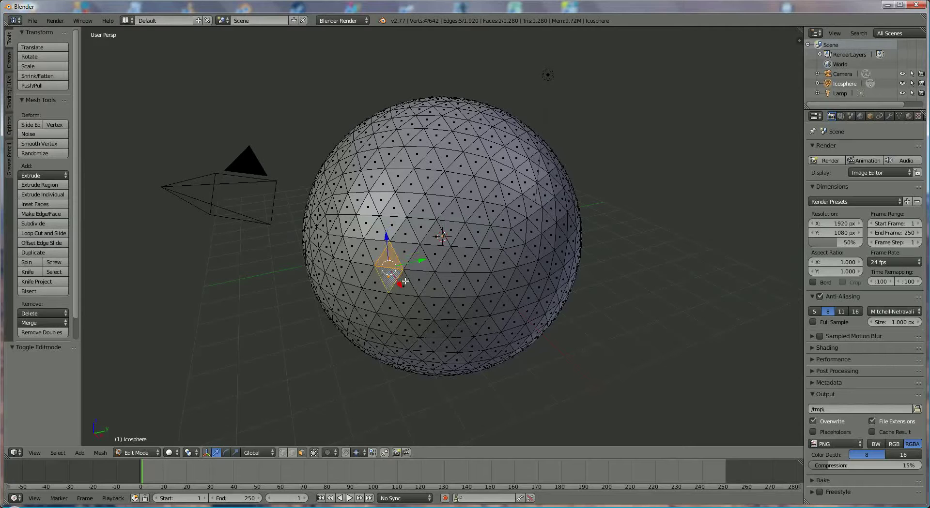
pyautogui.keyDown('shift'); pyautogui.rightClick(389, 250); pyautogui.keyUp('shift')
pyautogui.keyDown('shift'); pyautogui.rightClick(418, 278); pyautogui.keyUp('shift')
pyautogui.keyDown('shift'); pyautogui.rightClick(418, 262); pyautogui.keyUp('shift')
pyautogui.keyDown('shift'); pyautogui.rightClick(409, 252); pyautogui.keyUp('shift')
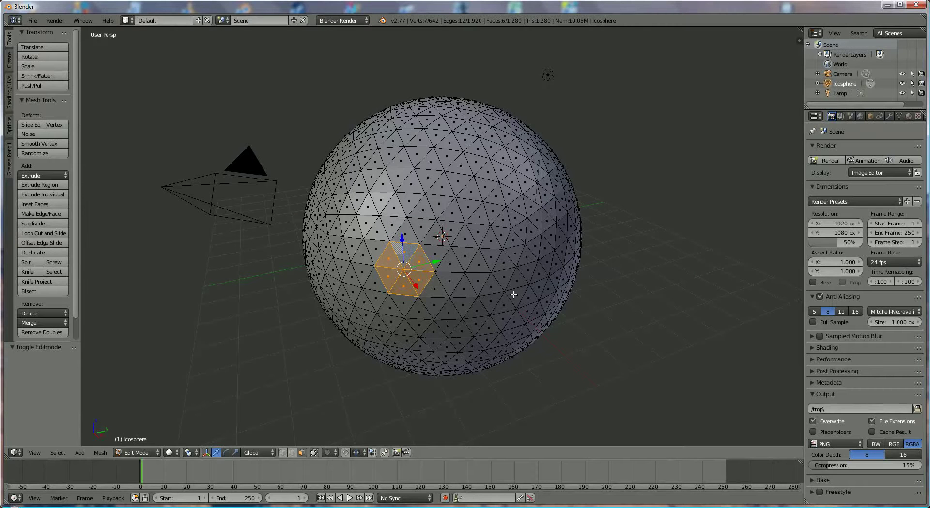
pyautogui.moveTo(513, 295); pyautogui.dragTo(471, 239, button='middle')
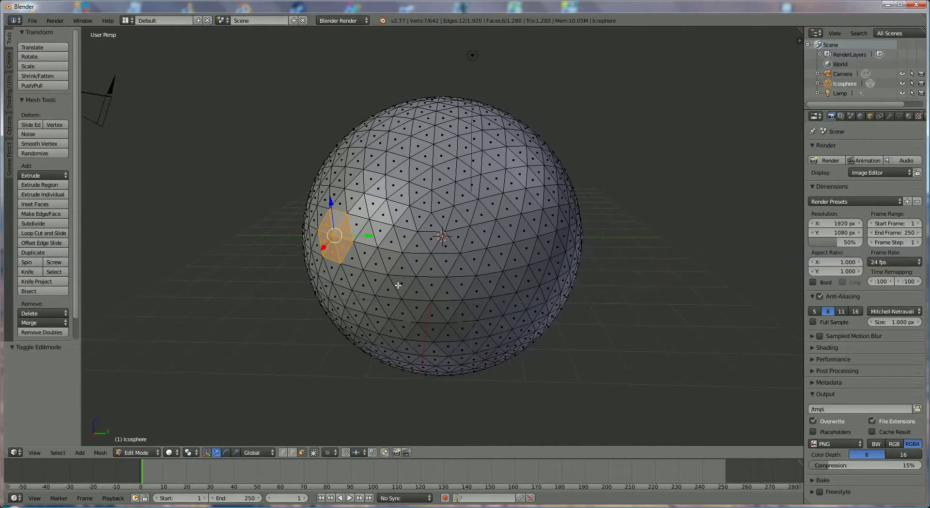
pyautogui.moveTo(398, 286); pyautogui.dragTo(537, 208, button='middle')
# - Add a six-face hexagon for a second hole, plus one lower face for a third patch
pyautogui.keyDown('shift'); pyautogui.rightClick(522, 198); pyautogui.keyUp('shift')
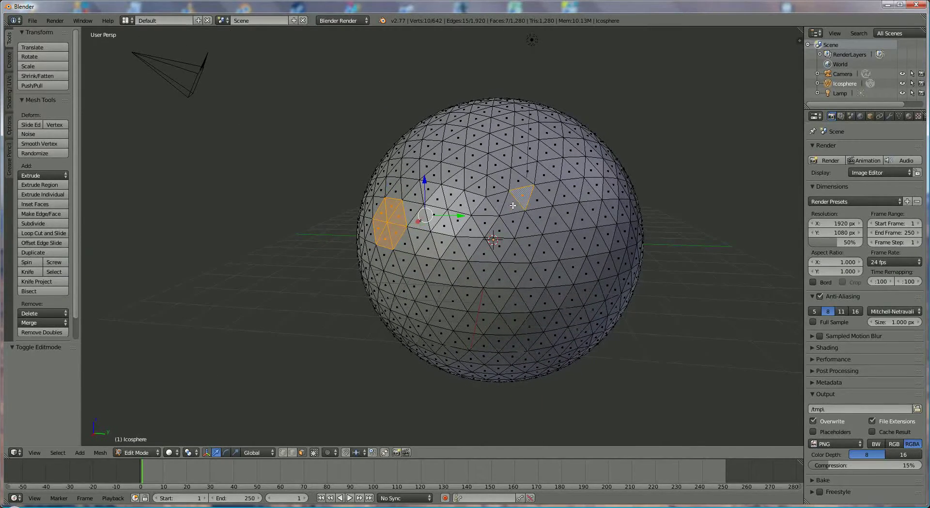
pyautogui.keyDown('shift'); pyautogui.rightClick(509, 205); pyautogui.keyUp('shift')
pyautogui.keyDown('shift'); pyautogui.rightClick(514, 223); pyautogui.keyUp('shift')
pyautogui.keyDown('shift'); pyautogui.rightClick(528, 227); pyautogui.keyUp('shift')
pyautogui.keyDown('shift'); pyautogui.rightClick(537, 214); pyautogui.keyUp('shift')
pyautogui.keyDown('shift'); pyautogui.rightClick(537, 200); pyautogui.keyUp('shift')
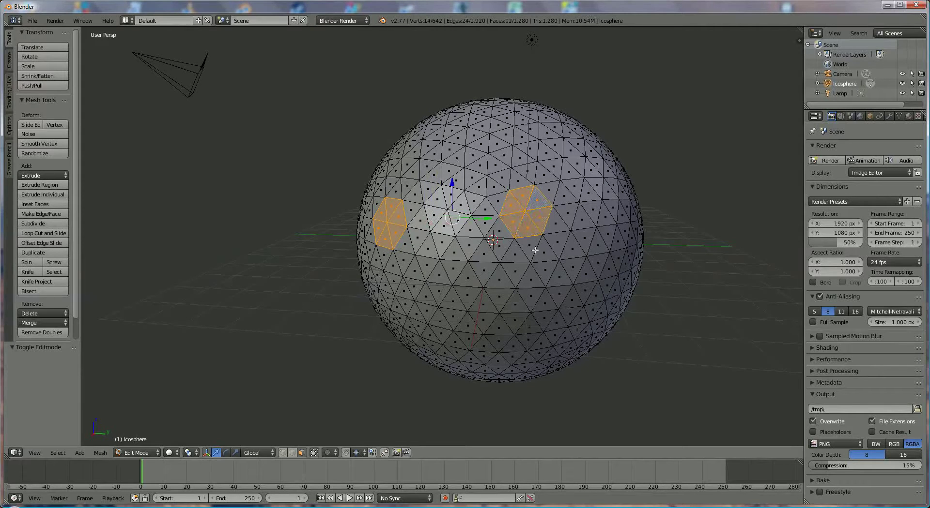
pyautogui.keyDown('shift'); pyautogui.rightClick(514, 278); pyautogui.keyUp('shift')
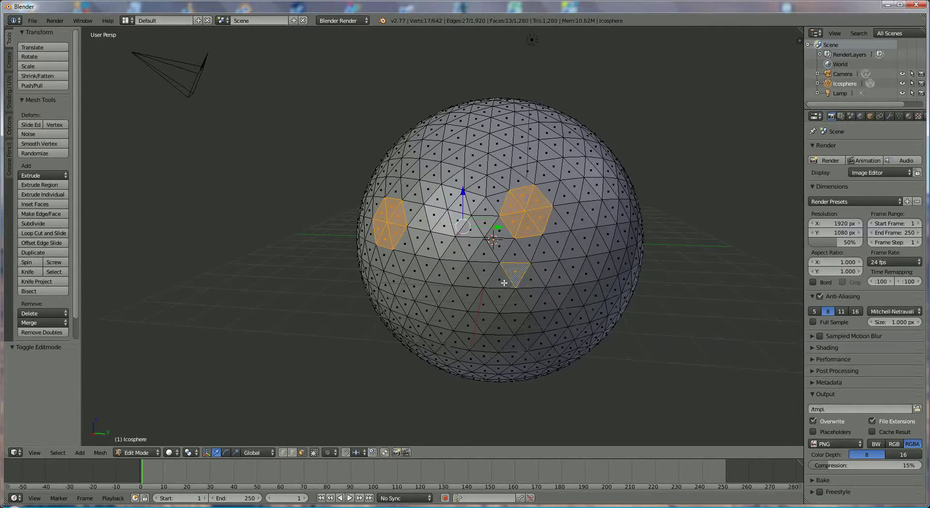
# - Deselect the six faces of the misplaced second patch
pyautogui.keyDown('shift'); pyautogui.rightClick(522, 199); pyautogui.keyUp('shift')
pyautogui.keyDown('shift'); pyautogui.rightClick(509, 206); pyautogui.keyUp('shift')
pyautogui.keyDown('shift'); pyautogui.rightClick(513, 224); pyautogui.keyUp('shift')
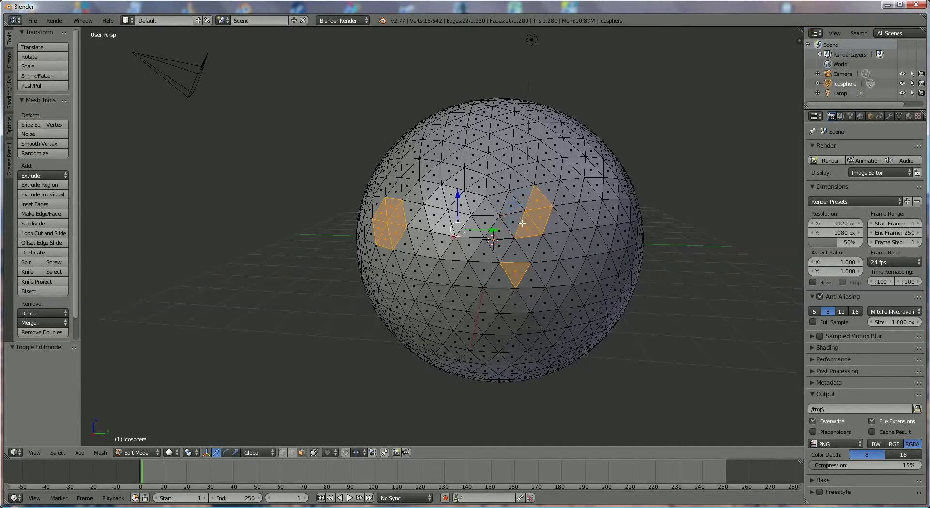
pyautogui.keyDown('shift'); pyautogui.rightClick(528, 227); pyautogui.keyUp('shift')
pyautogui.keyDown('shift'); pyautogui.rightClick(539, 215); pyautogui.keyUp('shift')
pyautogui.keyDown('shift'); pyautogui.rightClick(537, 199); pyautogui.keyUp('shift')
# - Select a six-face hexagon higher up for the second finger hole
pyautogui.keyDown('shift'); pyautogui.rightClick(522, 165); pyautogui.keyUp('shift')
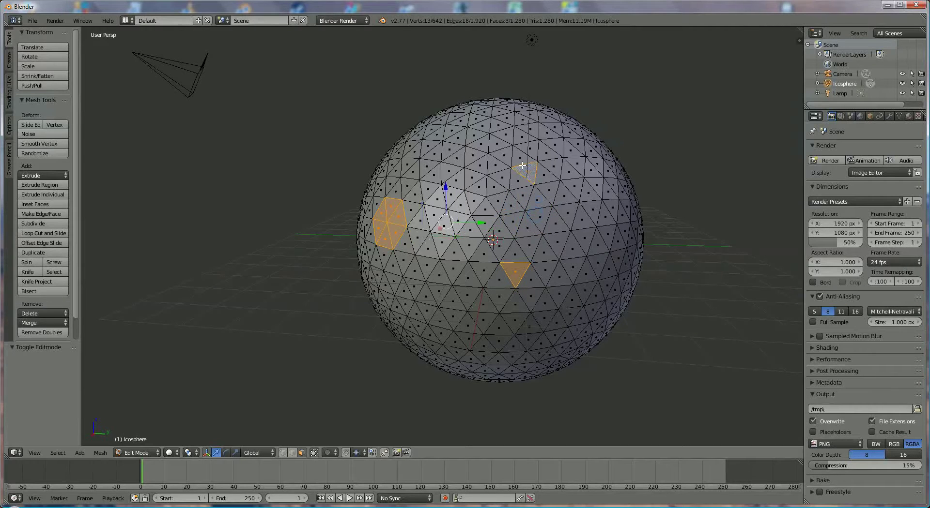
pyautogui.keyDown('shift'); pyautogui.rightClick(520, 155); pyautogui.keyUp('shift')
pyautogui.keyDown('shift'); pyautogui.rightClick(502, 156); pyautogui.keyUp('shift')
pyautogui.keyDown('shift'); pyautogui.rightClick(499, 165); pyautogui.keyUp('shift')
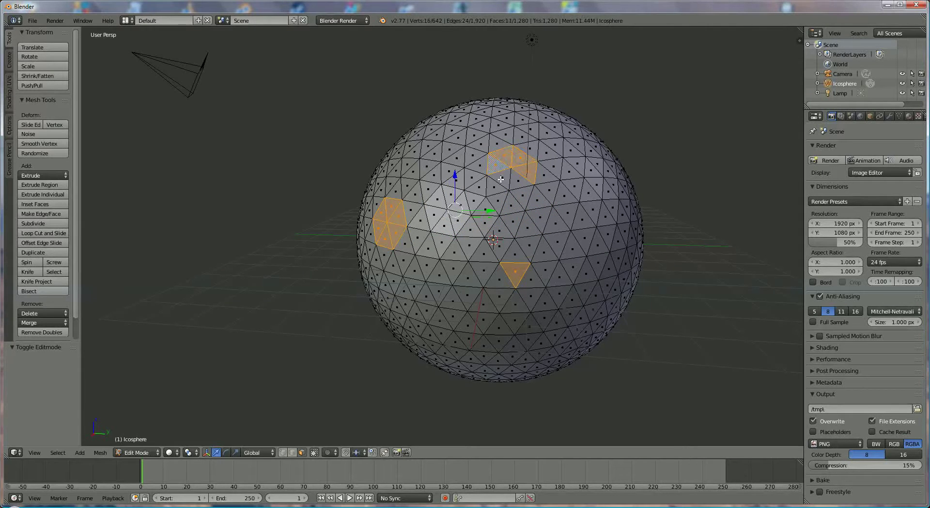
pyautogui.keyDown('shift'); pyautogui.rightClick(506, 178); pyautogui.keyUp('shift')
pyautogui.keyDown('shift'); pyautogui.rightClick(516, 182); pyautogui.keyUp('shift')
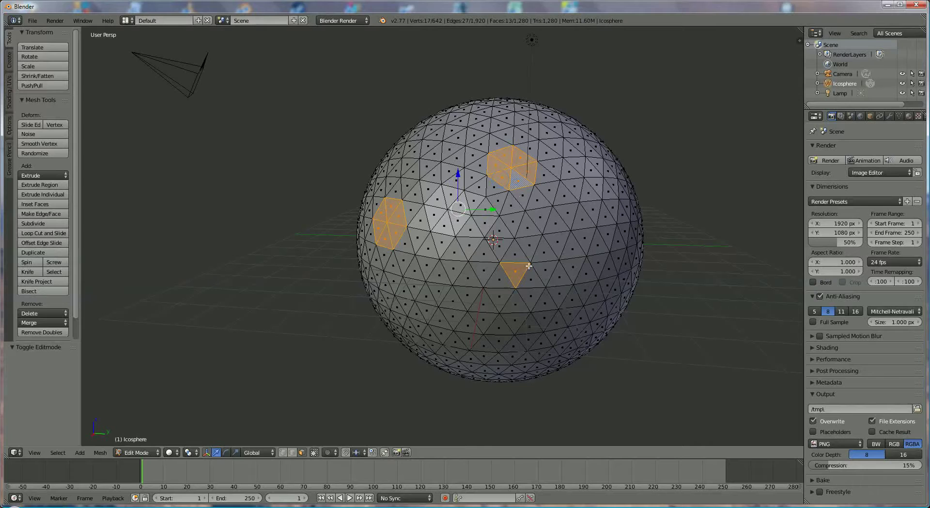
# - Complete the lower six-face hexagon for the third finger hole
pyautogui.keyDown('shift'); pyautogui.rightClick(495, 280); pyautogui.keyUp('shift')
pyautogui.keyDown('shift'); pyautogui.rightClick(495, 298); pyautogui.keyUp('shift')
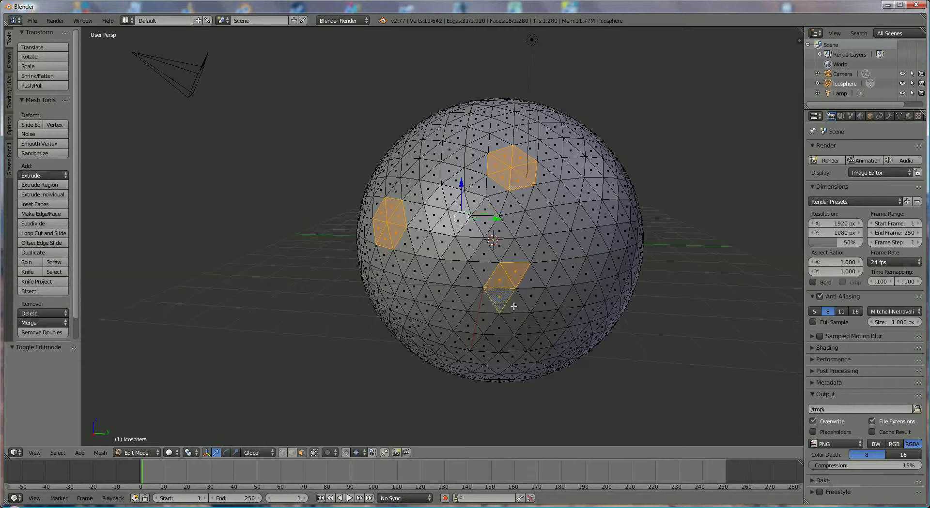
pyautogui.keyDown('shift'); pyautogui.rightClick(519, 306); pyautogui.keyUp('shift')
pyautogui.keyDown('shift'); pyautogui.rightClick(528, 286); pyautogui.keyUp('shift')
pyautogui.keyDown('shift'); pyautogui.rightClick(533, 296); pyautogui.keyUp('shift')
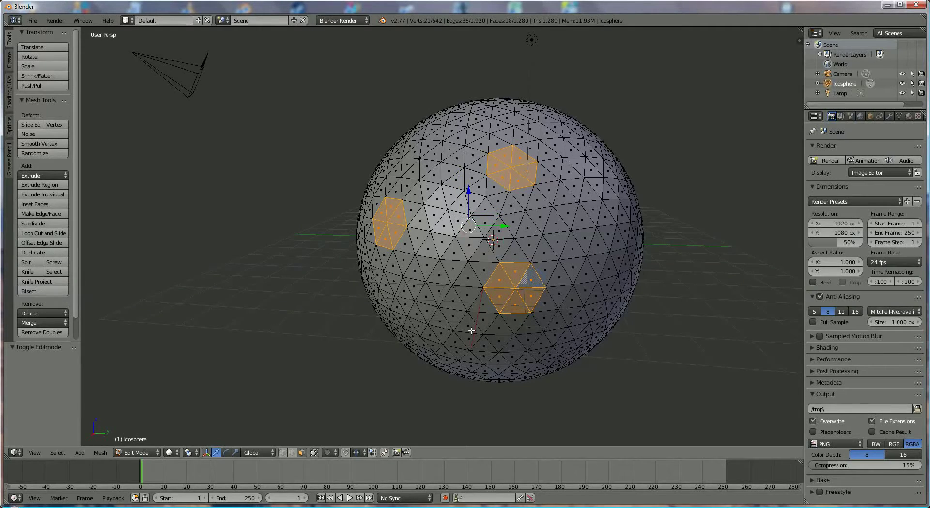
pyautogui.moveTo(472, 331); pyautogui.dragTo(465, 345, button='middle')
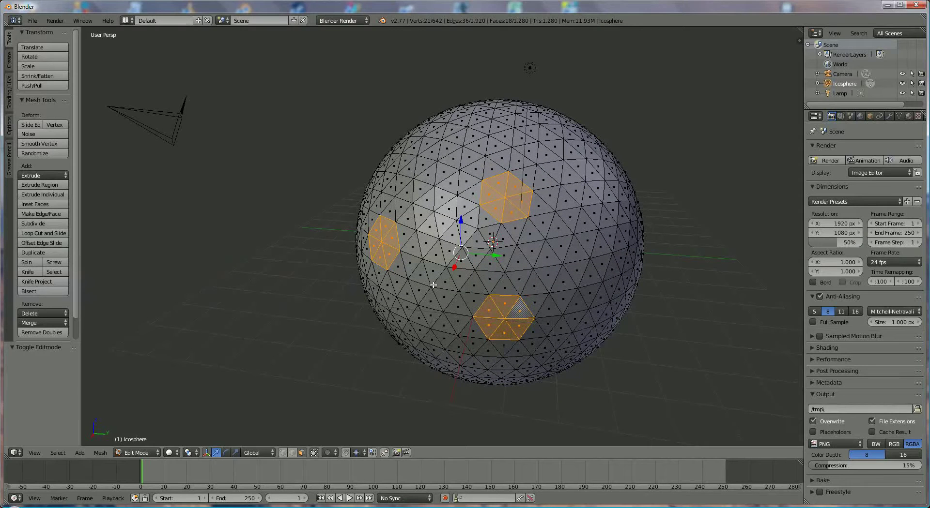
# - Inset the three patches by 0.2442 and extrude them 2.363 units inward as holes
pyautogui.press('i')
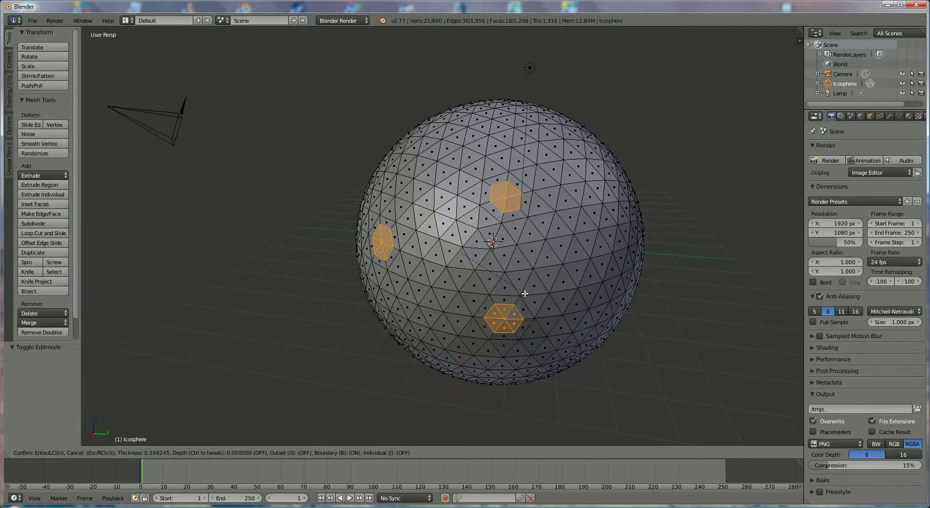
pyautogui.click(525, 293)
pyautogui.press('e')
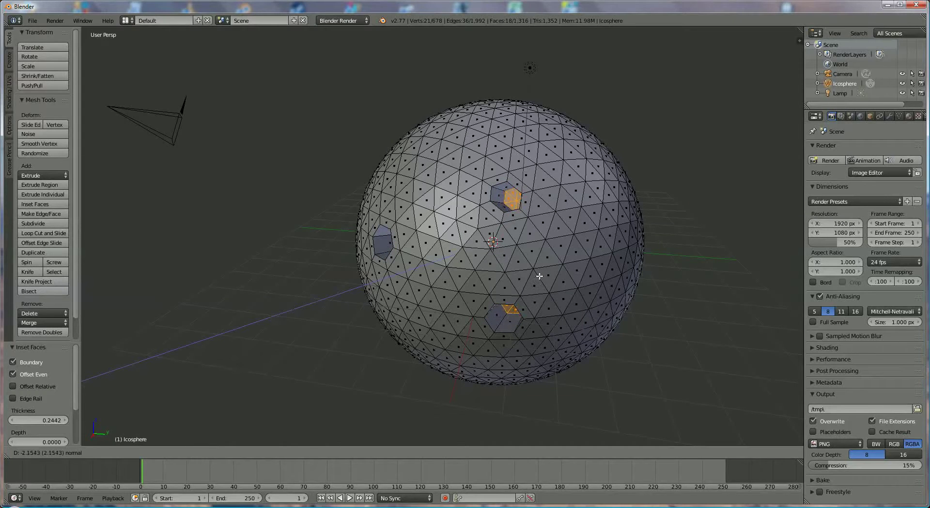
pyautogui.click(541, 274)
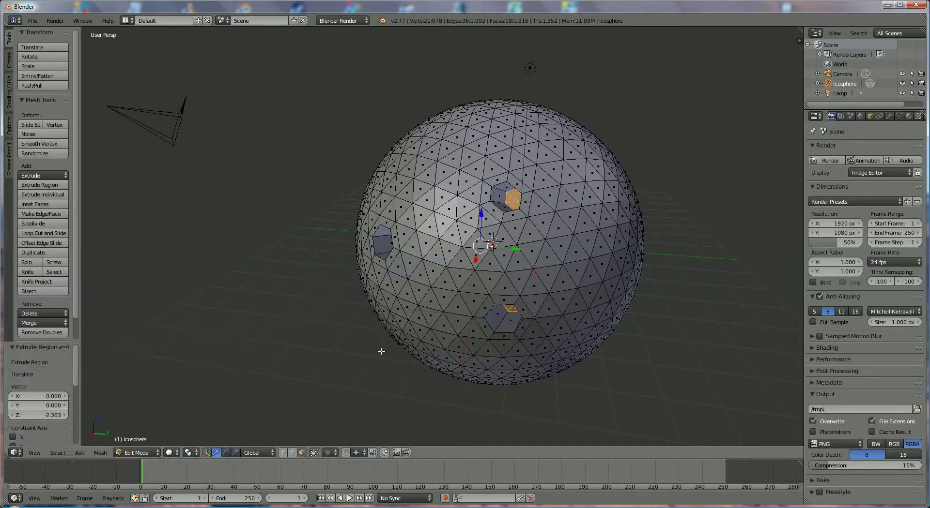
# - Add a Subdivision Surface modifier with View and Render levels both set to 4
pyautogui.click(891, 117)
pyautogui.click(880, 146)
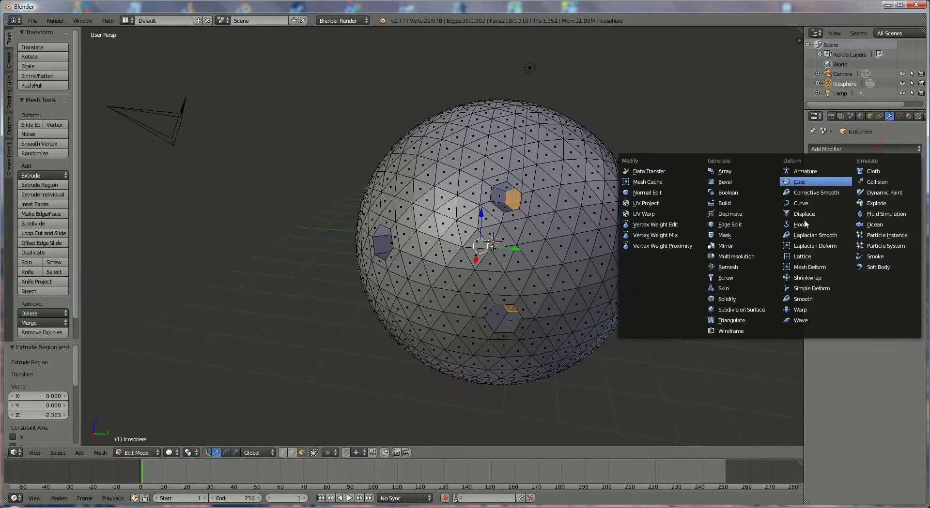
pyautogui.click(758, 309)
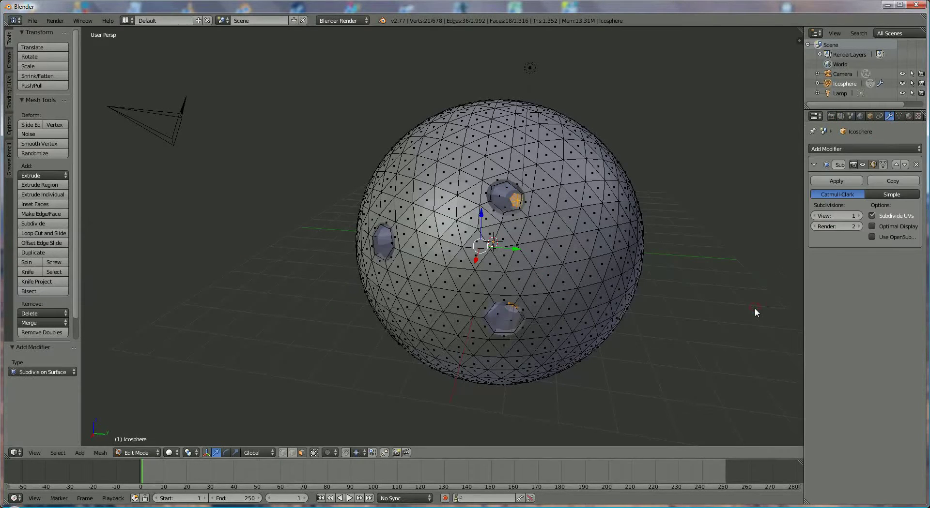
pyautogui.click(859, 216)
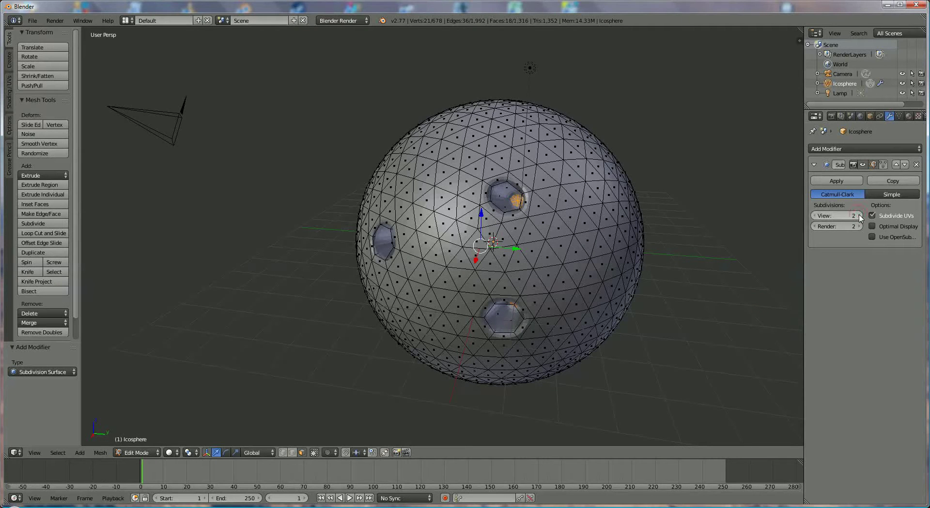
pyautogui.click(858, 216)
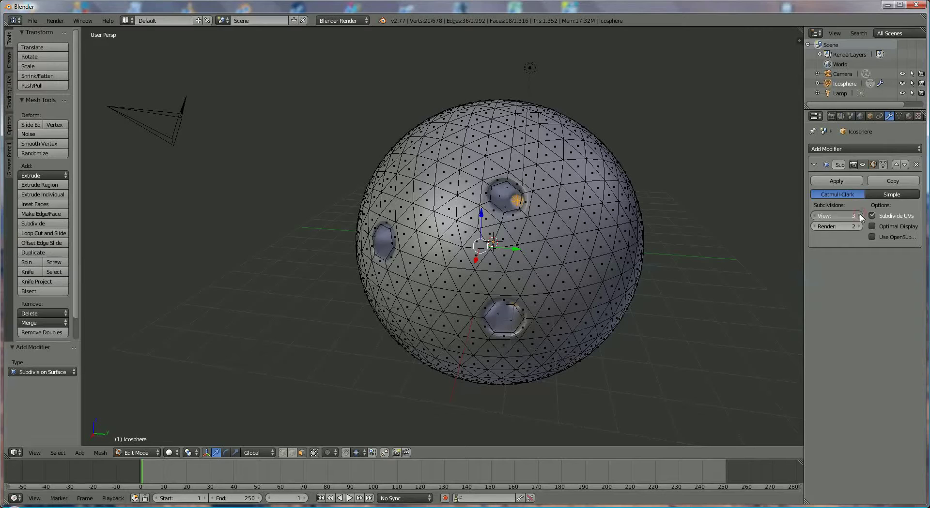
pyautogui.click(859, 216)
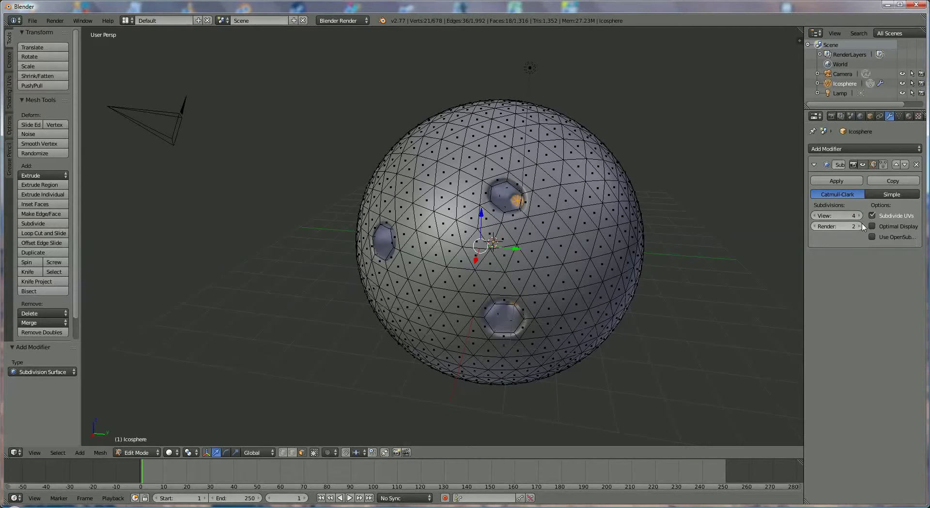
pyautogui.click(860, 227)
pyautogui.click(860, 227)
# - Switch to Object Mode and apply the Subdivision Surface modifier to the ball
pyautogui.click(840, 182)
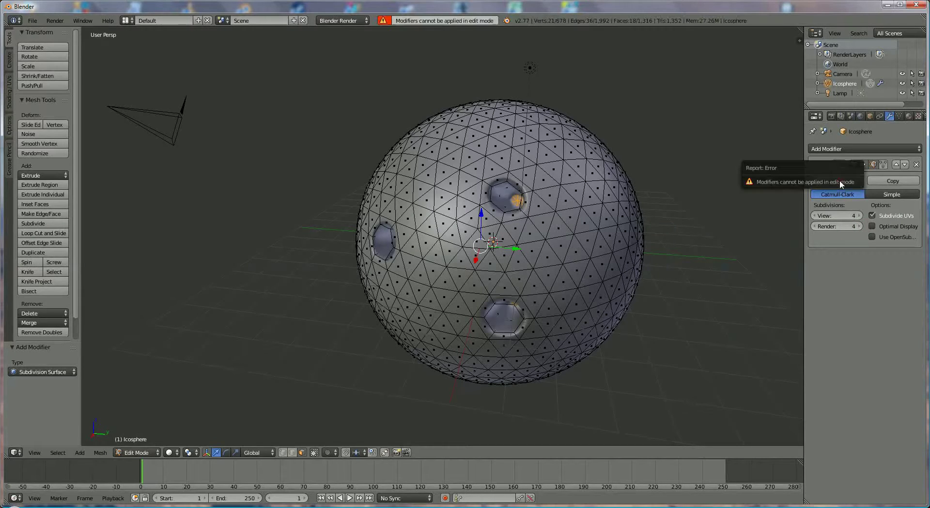
pyautogui.click(137, 453)
pyautogui.click(141, 443)
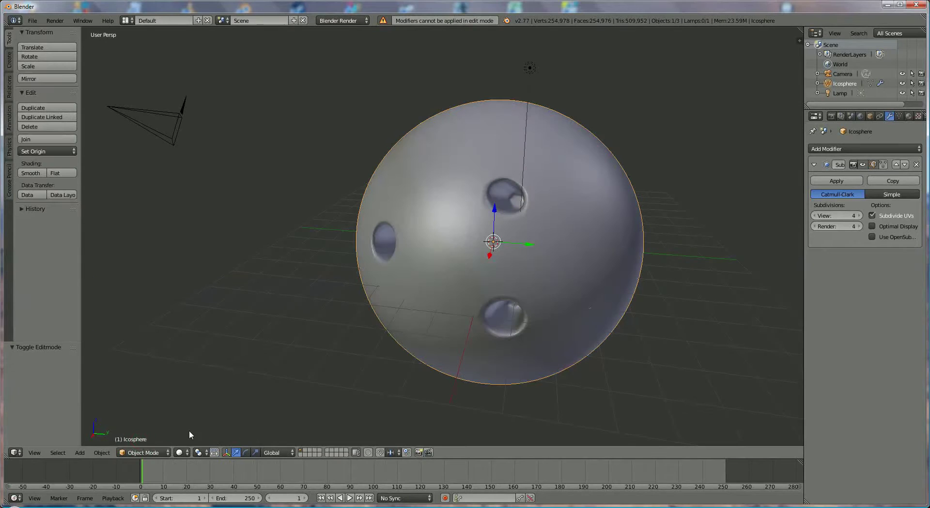
pyautogui.click(838, 181)
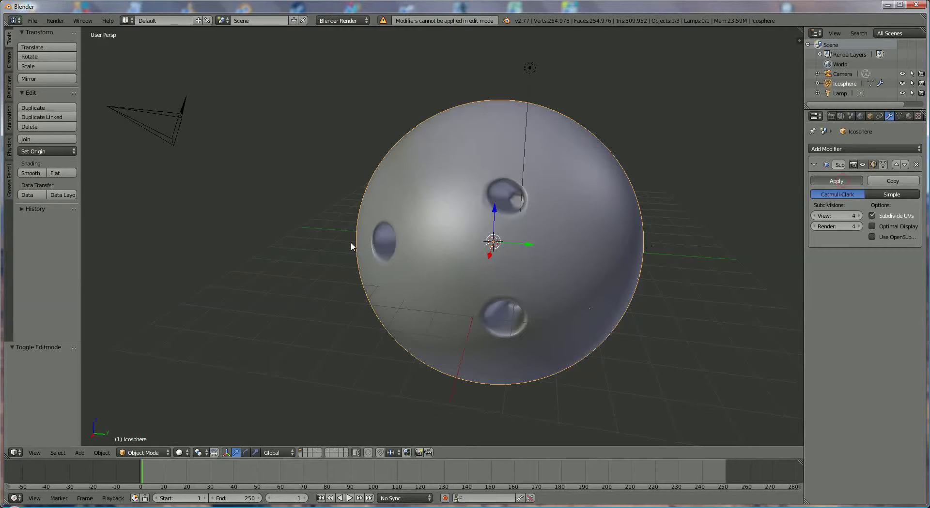
pyautogui.moveTo(493, 303)
pyautogui.mouseDown(button='middle')
pyautogui.moveTo(496, 277)
pyautogui.moveTo(513, 323)
pyautogui.moveTo(486, 320)
pyautogui.mouseUp(button='middle')
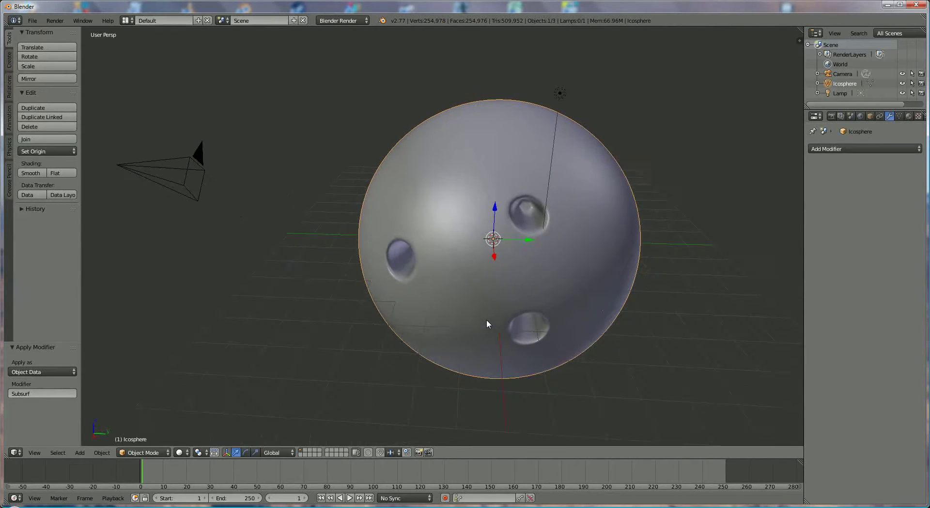
# - Create a blue material named 'blue' with diffuse and specular intensity at 1.000
pyautogui.click(909, 116)
pyautogui.click(850, 181)
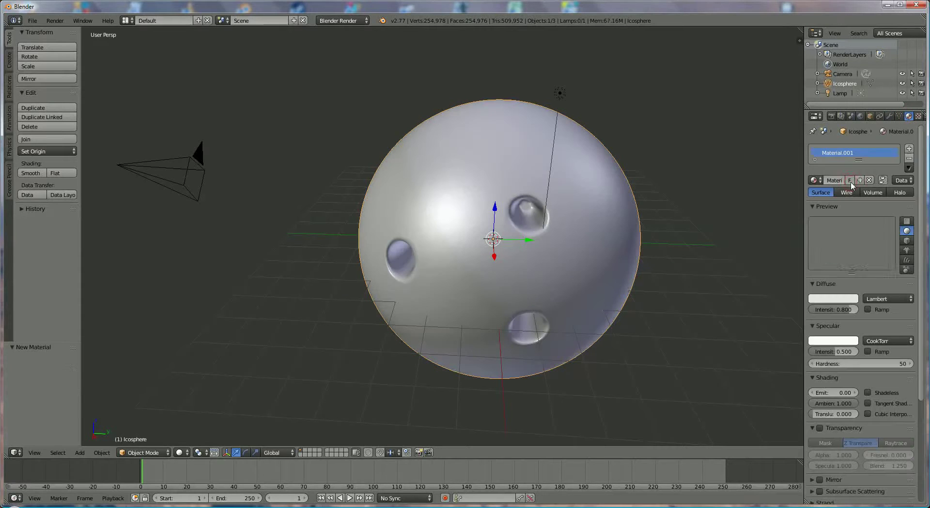
pyautogui.click(840, 298)
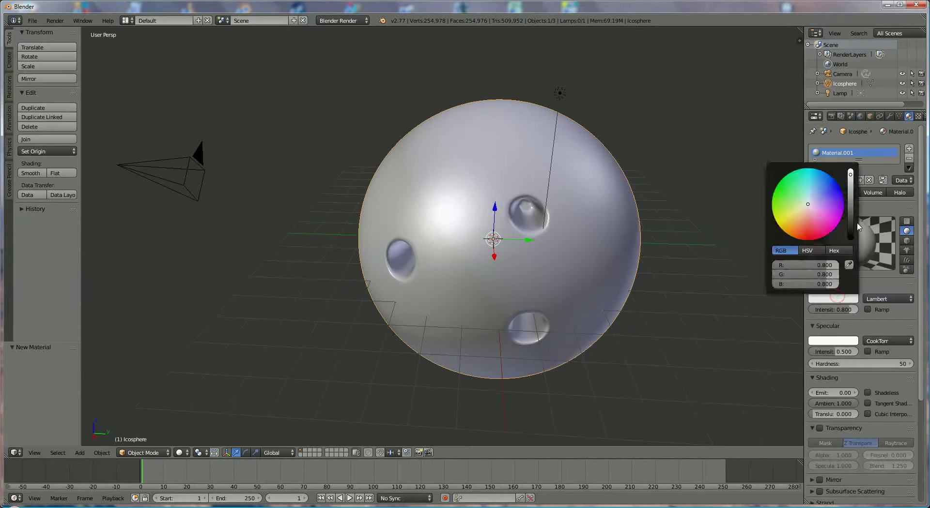
pyautogui.click(826, 183)
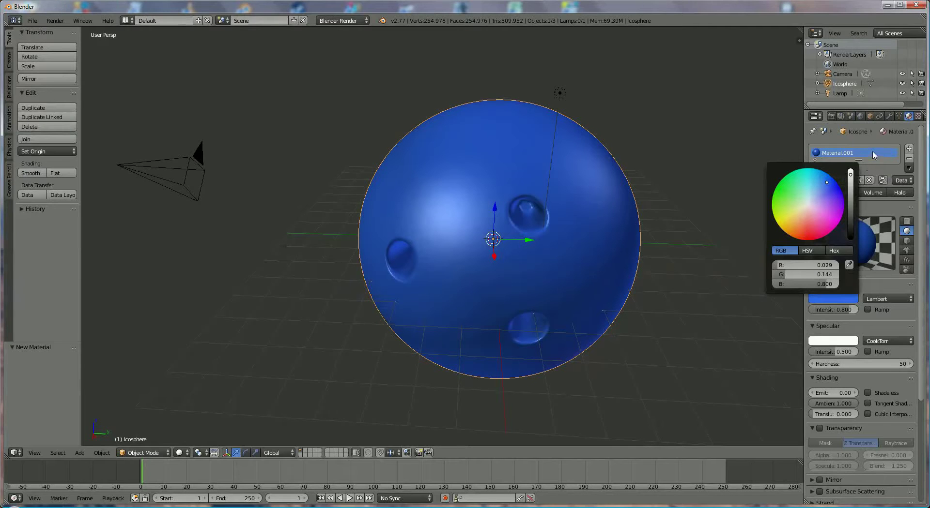
pyautogui.click(835, 181)
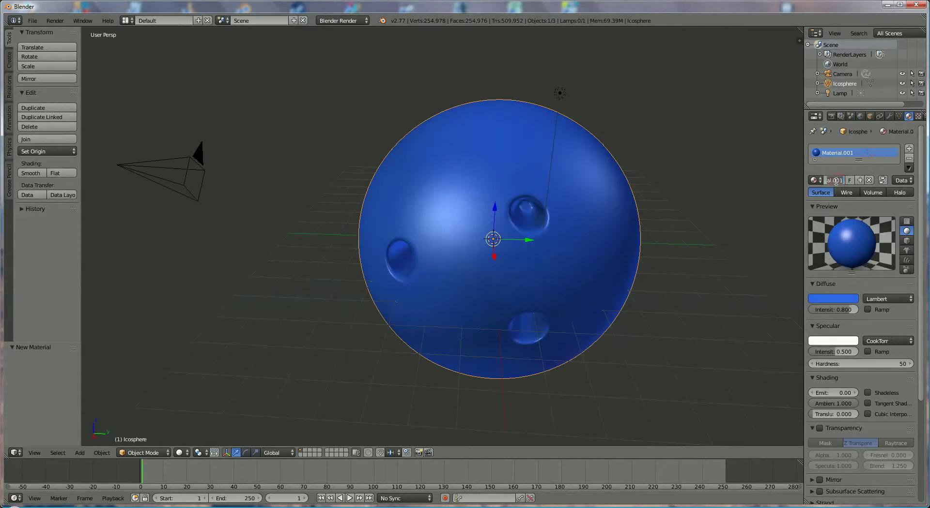
pyautogui.write('blue')
pyautogui.press('Return')
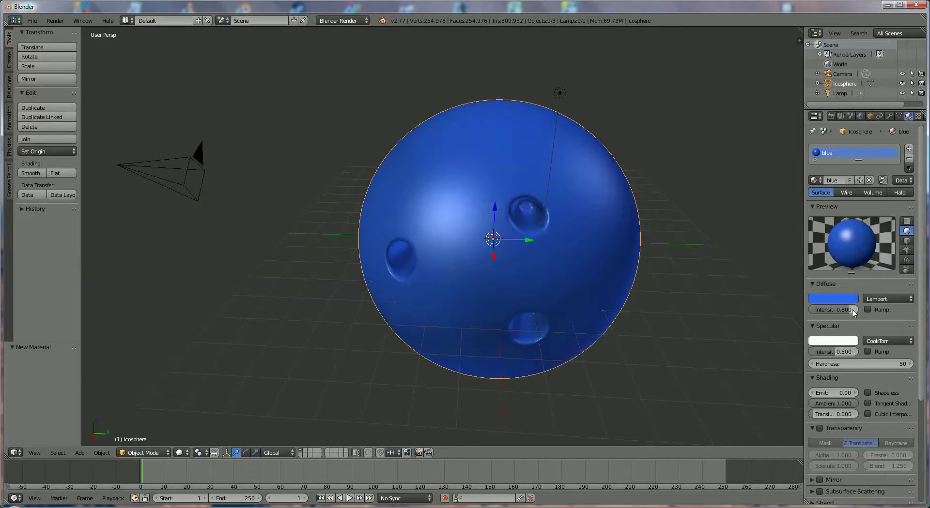
pyautogui.moveTo(849, 314); pyautogui.dragTo(870, 318)
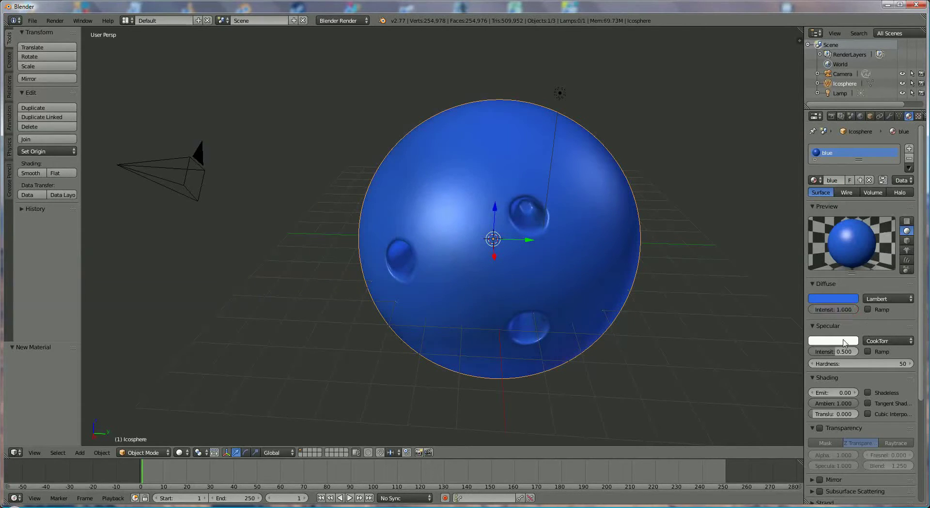
pyautogui.moveTo(836, 354); pyautogui.dragTo(872, 353)
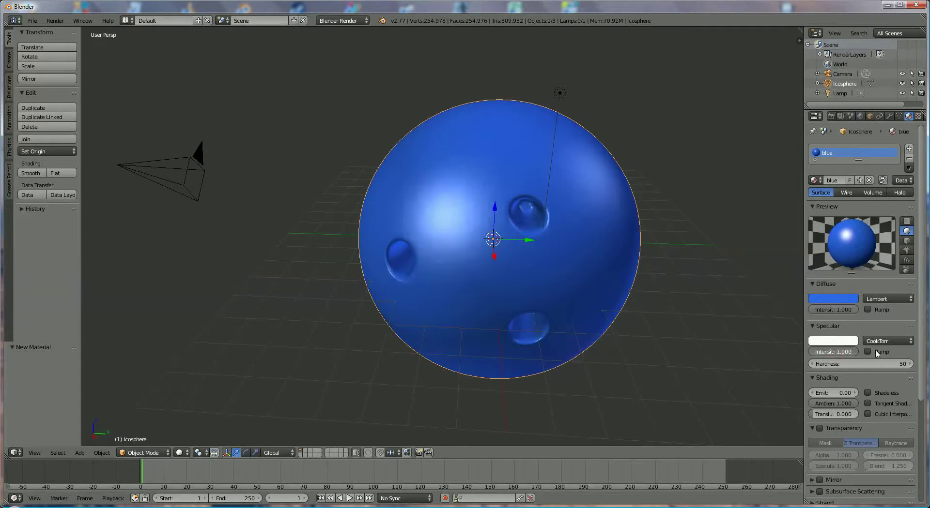
# - Add a Noise texture with a cyan tint and preview it with the material
pyautogui.click(918, 117)
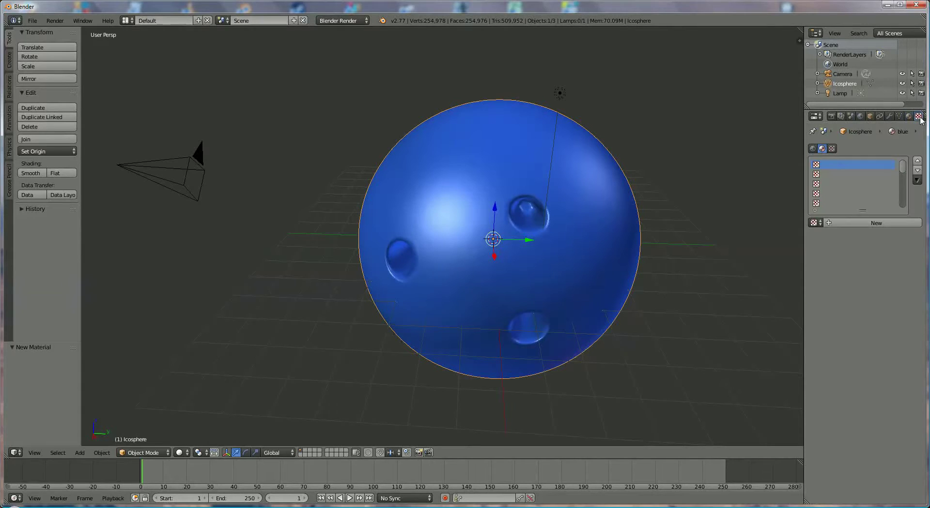
pyautogui.click(894, 225)
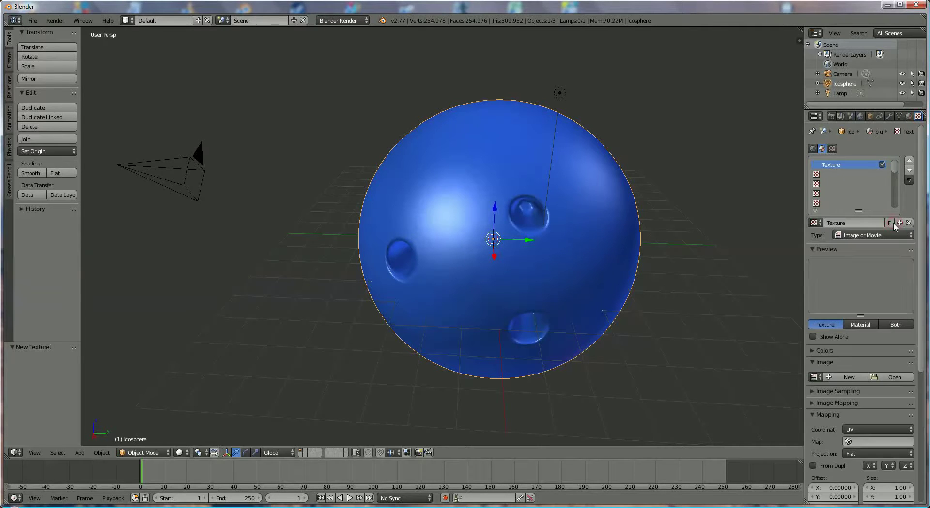
pyautogui.click(867, 236)
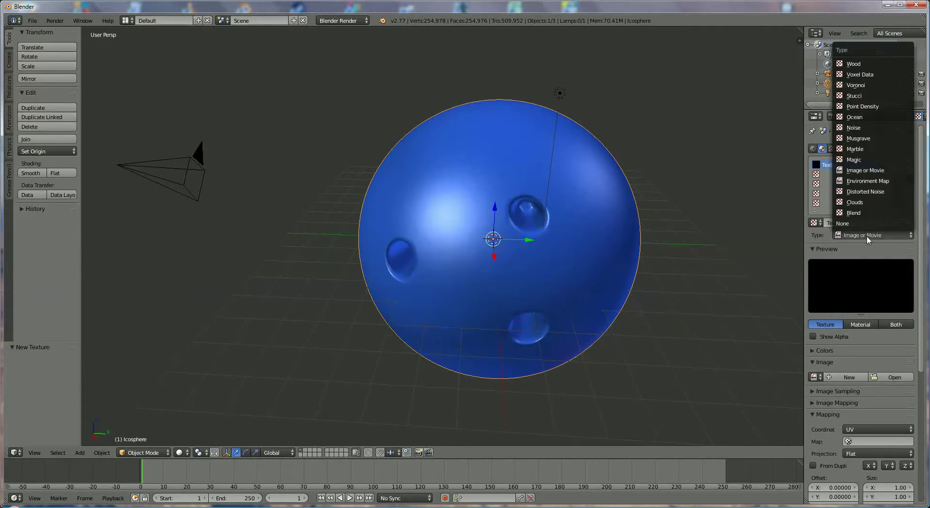
pyautogui.click(878, 129)
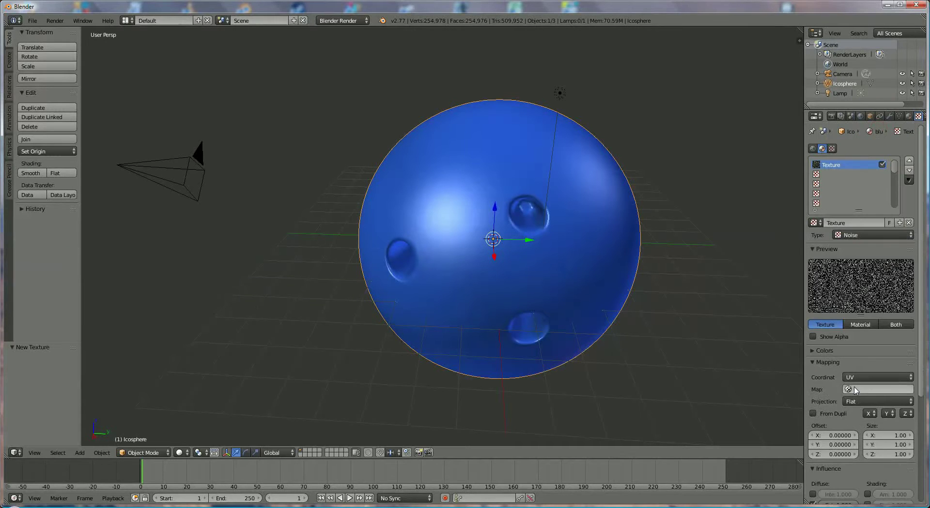
pyautogui.scroll(-5, 855, 391)
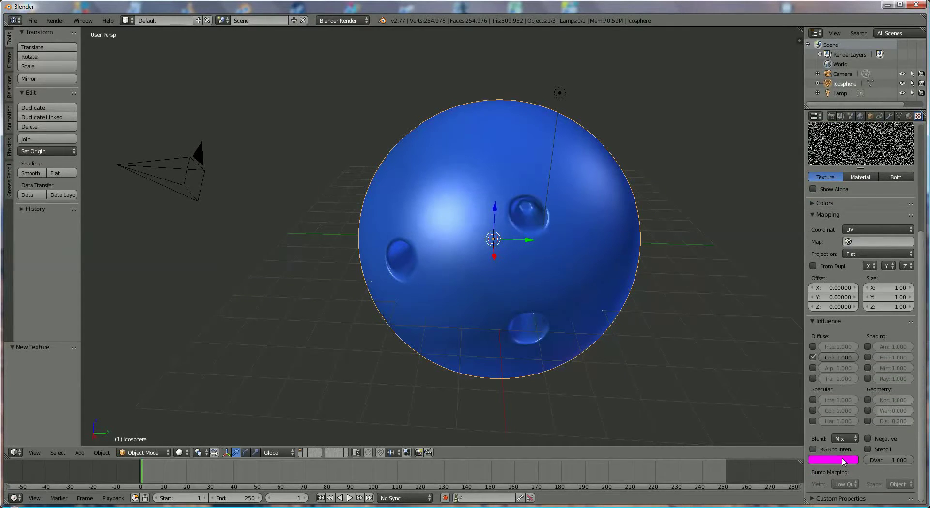
pyautogui.click(843, 463)
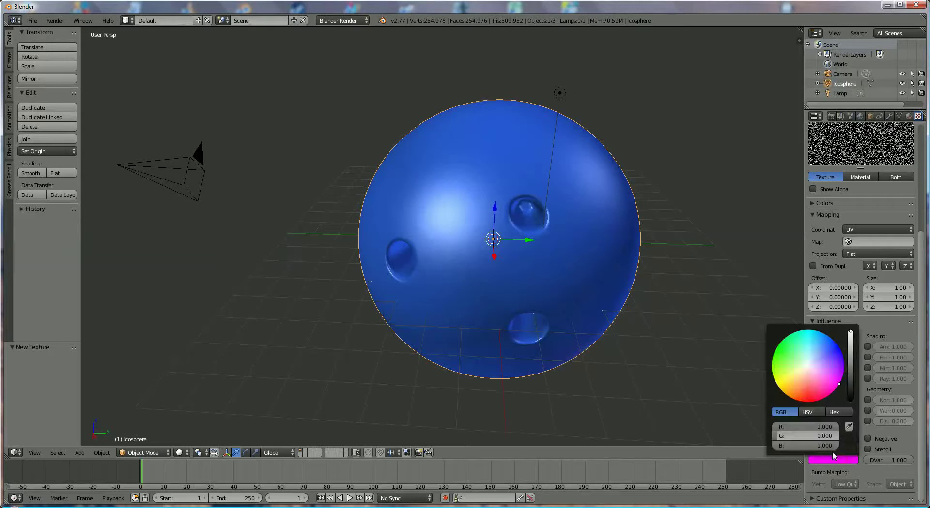
pyautogui.click(813, 340)
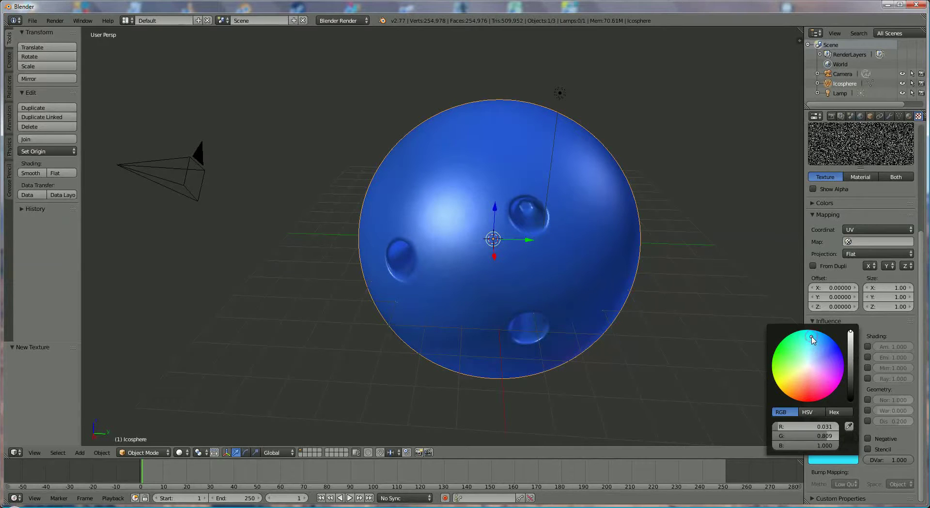
pyautogui.click(895, 177)
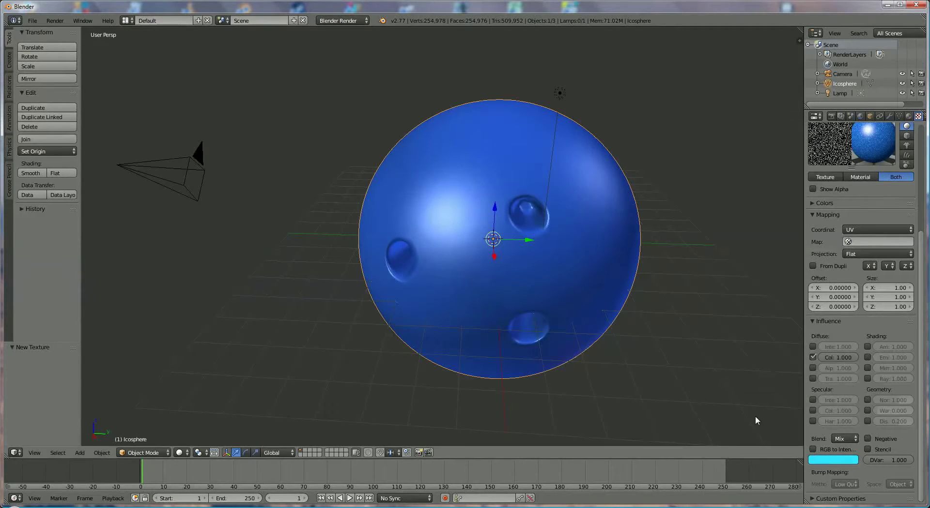
# - Change the texture mapping coordinates from UV to Object
pyautogui.scroll(-3, 644, 352)
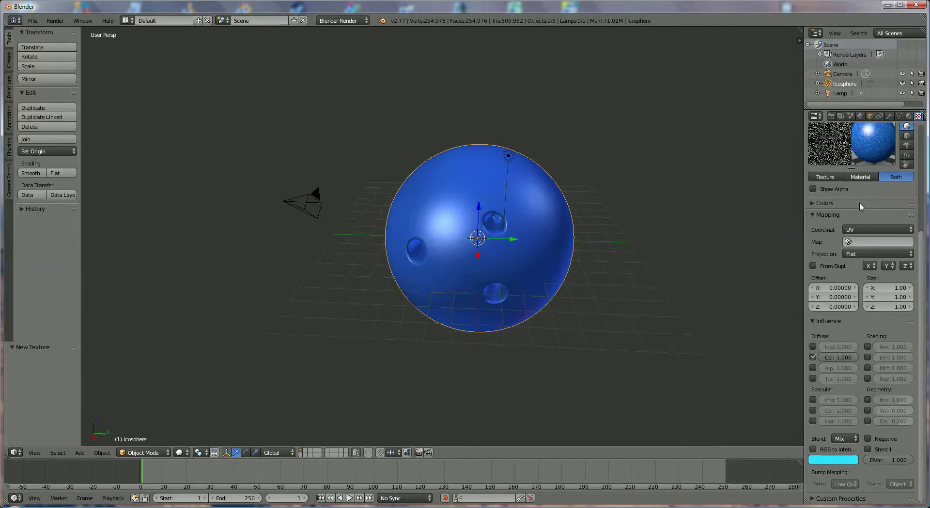
pyautogui.moveTo(631, 249); pyautogui.dragTo(647, 256, button='middle')
pyautogui.click(879, 229)
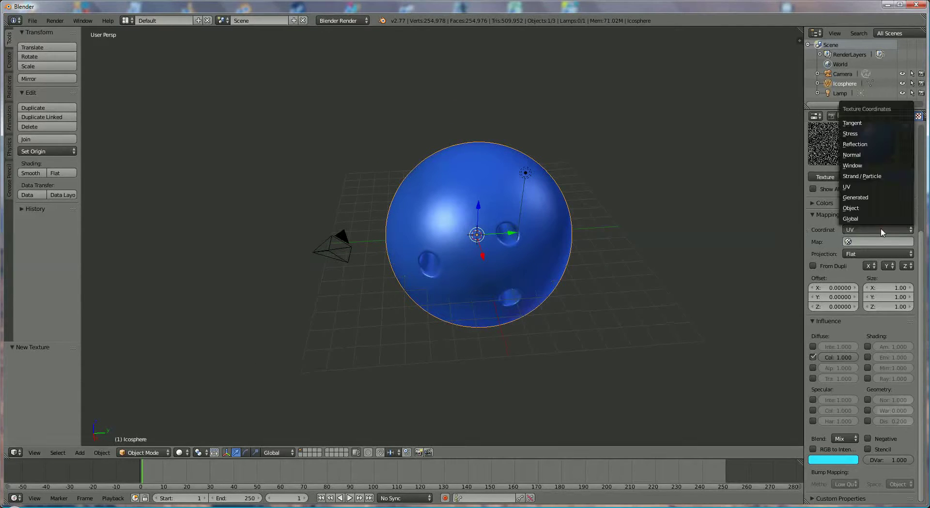
pyautogui.click(866, 208)
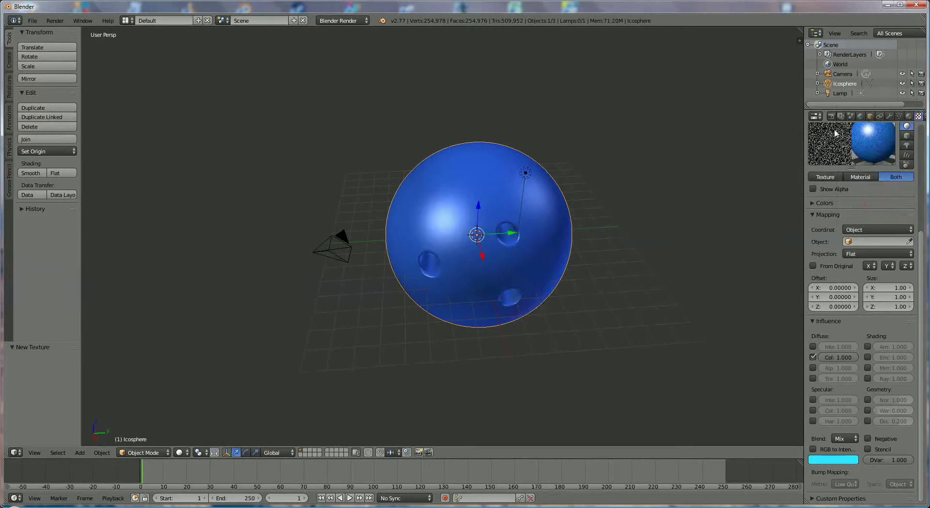
pyautogui.scroll(4, 857, 218)
pyautogui.moveTo(620, 233); pyautogui.dragTo(618, 221, button='middle')
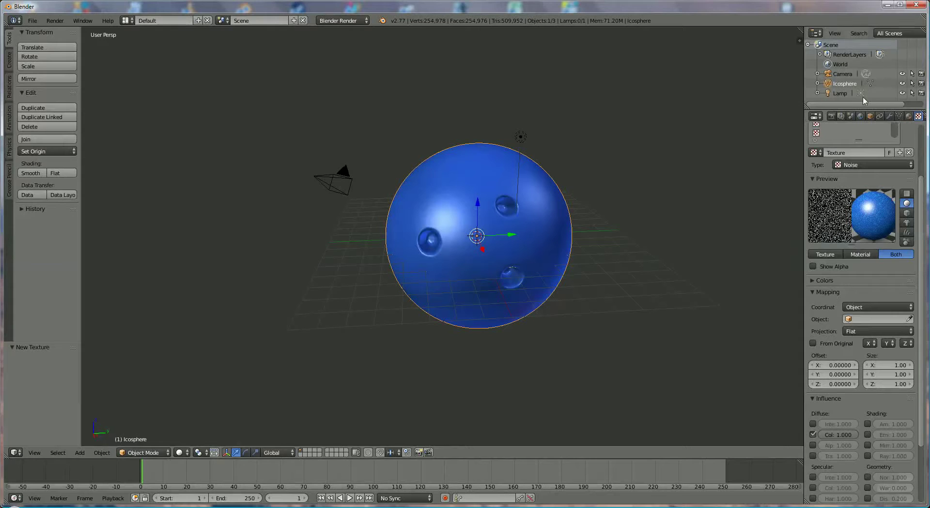
# - Lock the camera to the view, zoom out and pan to frame the whole ball, then unlock
pyautogui.click(842, 74)
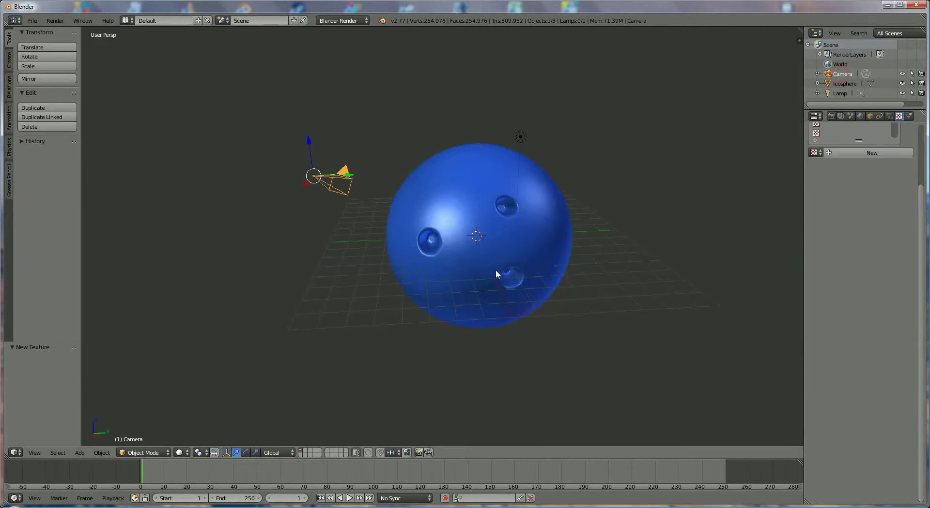
pyautogui.press('n')
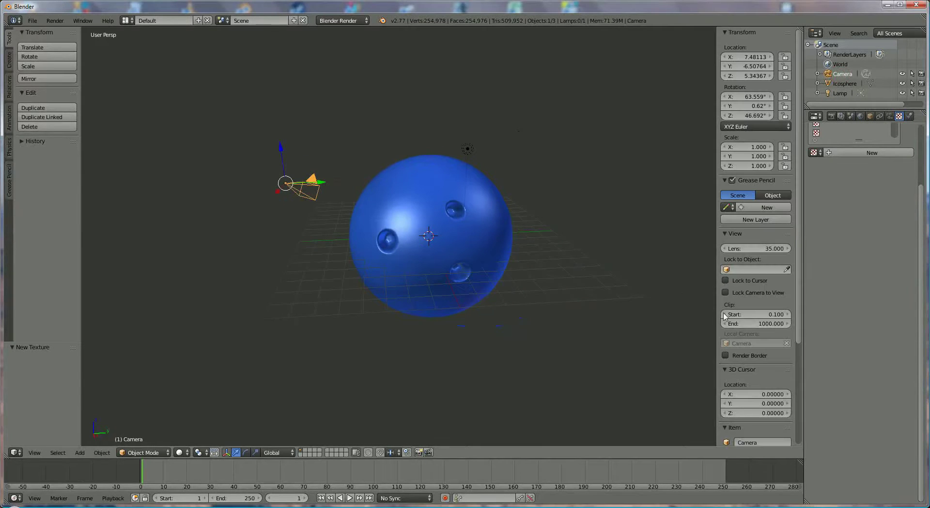
pyautogui.click(729, 293)
pyautogui.press('KP_0')
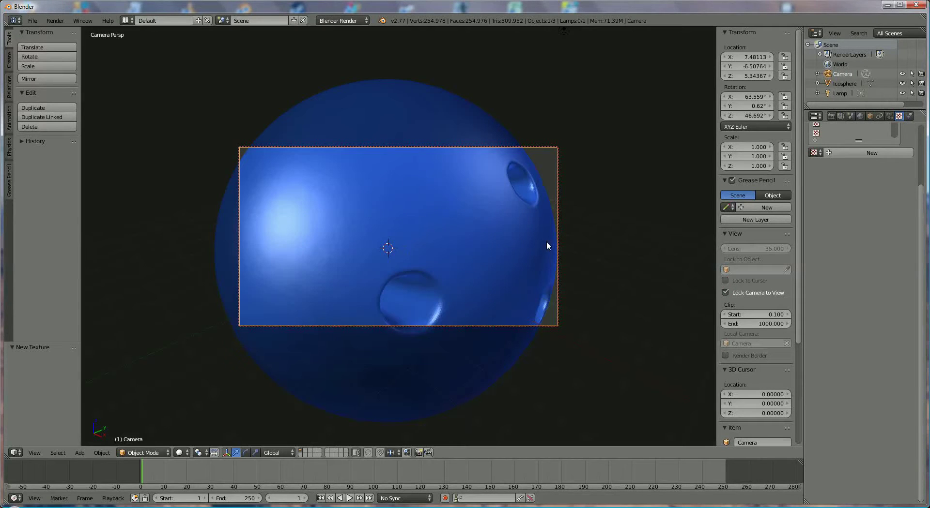
pyautogui.scroll(-2, 483, 265)
pyautogui.scroll(-2, 483, 267)
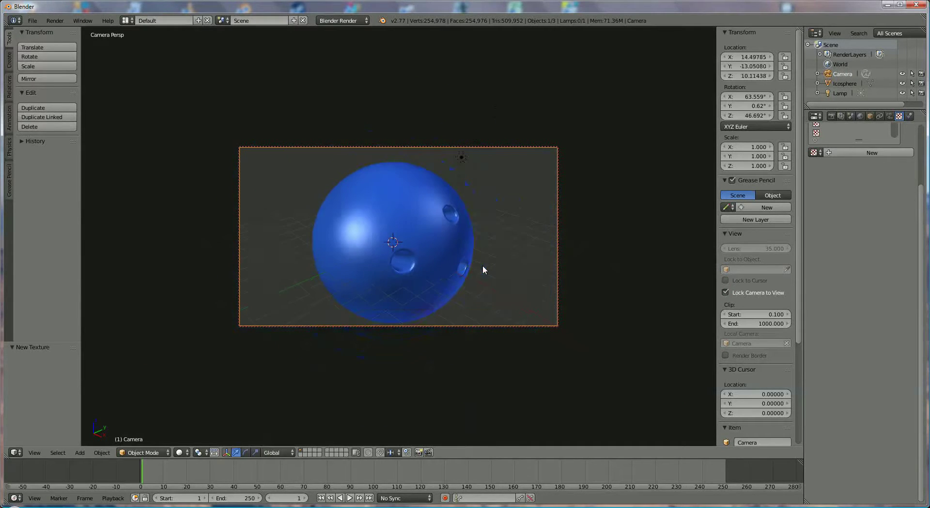
pyautogui.keyDown('shift'); pyautogui.moveTo(451, 262); pyautogui.dragTo(451, 251, button='middle'); pyautogui.keyUp('shift')
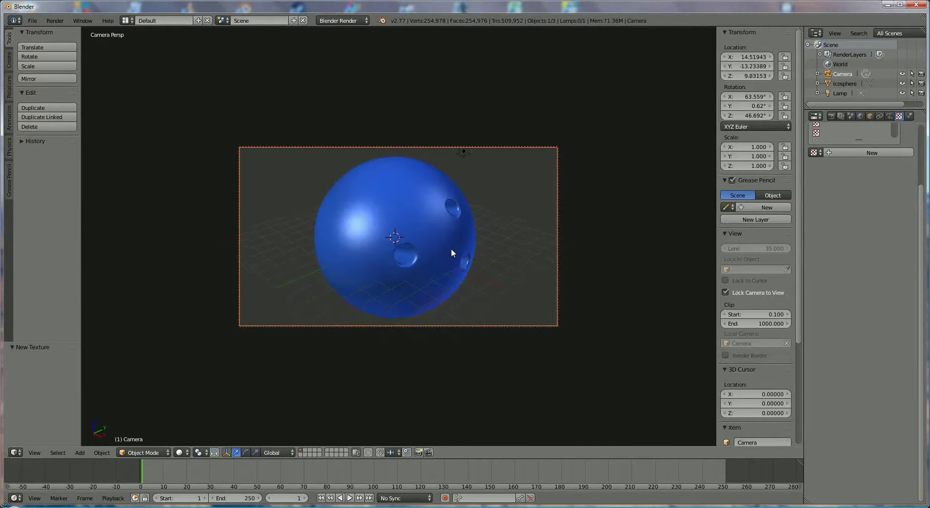
pyautogui.click(725, 293)
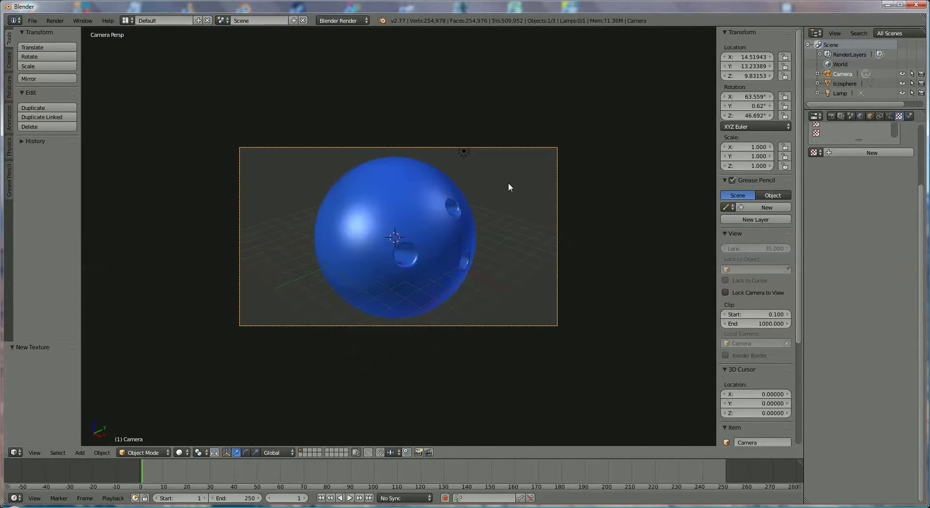
pyautogui.press('KP_0')
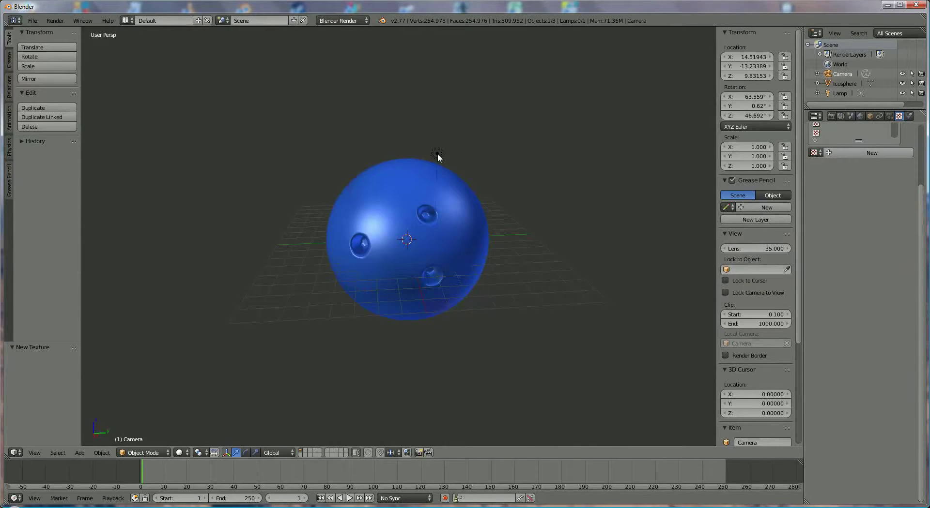
# - Move the lamp further out along X and place a duplicate lamp, Lamp.001, left of the ball
pyautogui.moveTo(513, 276); pyautogui.dragTo(531, 251, button='middle')
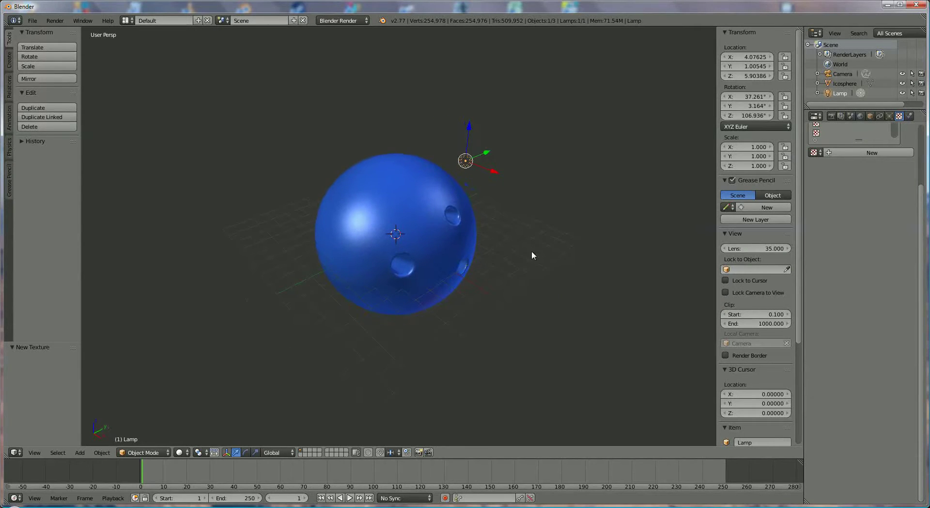
pyautogui.moveTo(497, 173); pyautogui.dragTo(536, 186)
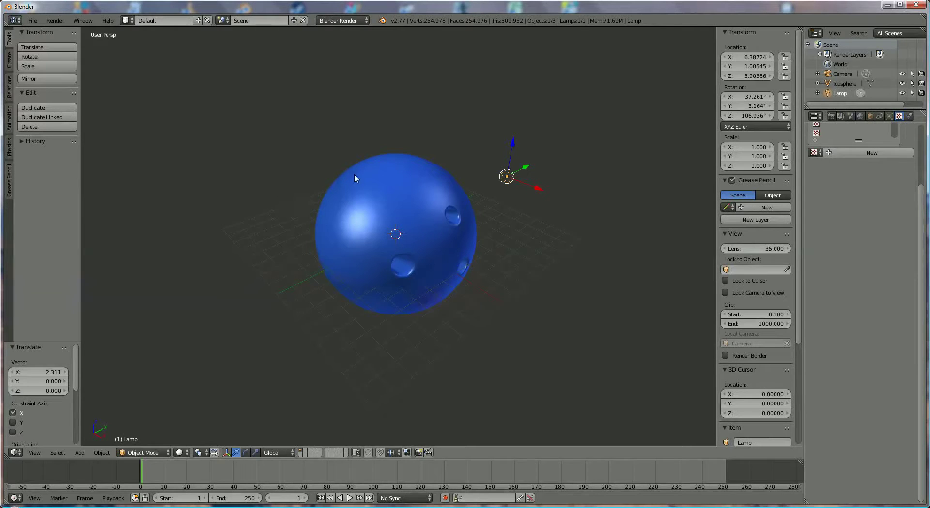
pyautogui.hotkey('shift', 'd')
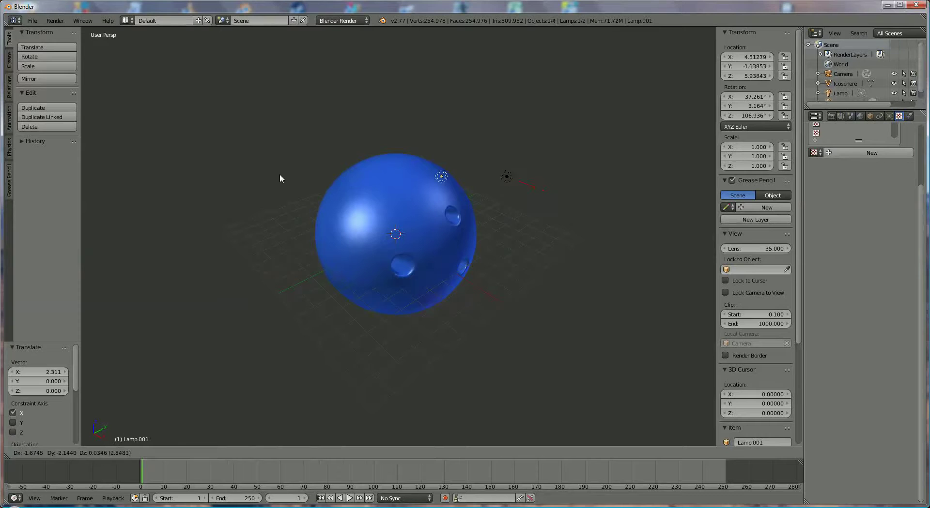
pyautogui.click(96, 178)
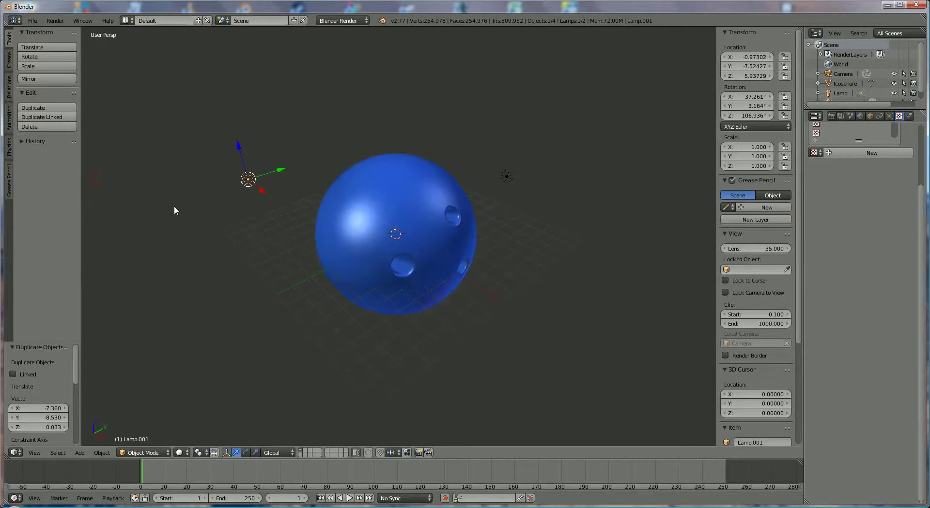
pyautogui.click(831, 116)
# - Start the final 1920×1080 render at 50% from the Render properties
pyautogui.click(829, 160)
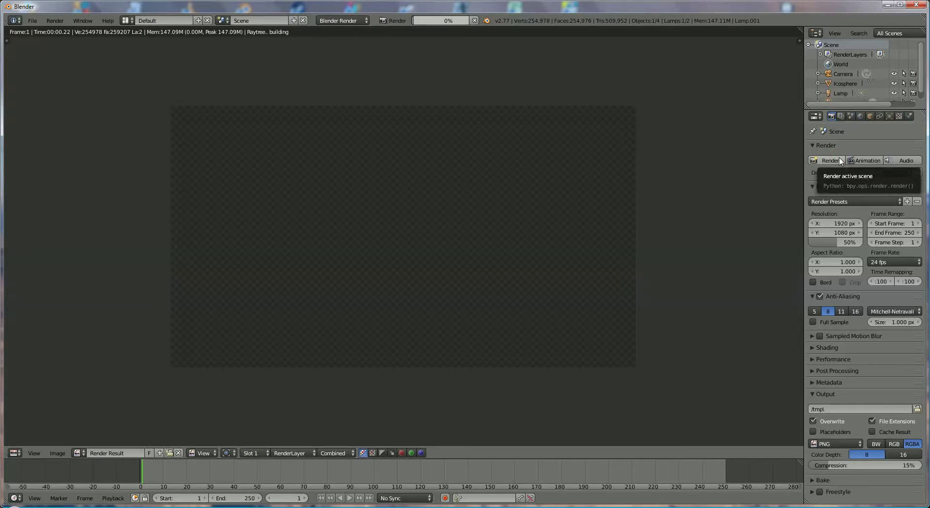